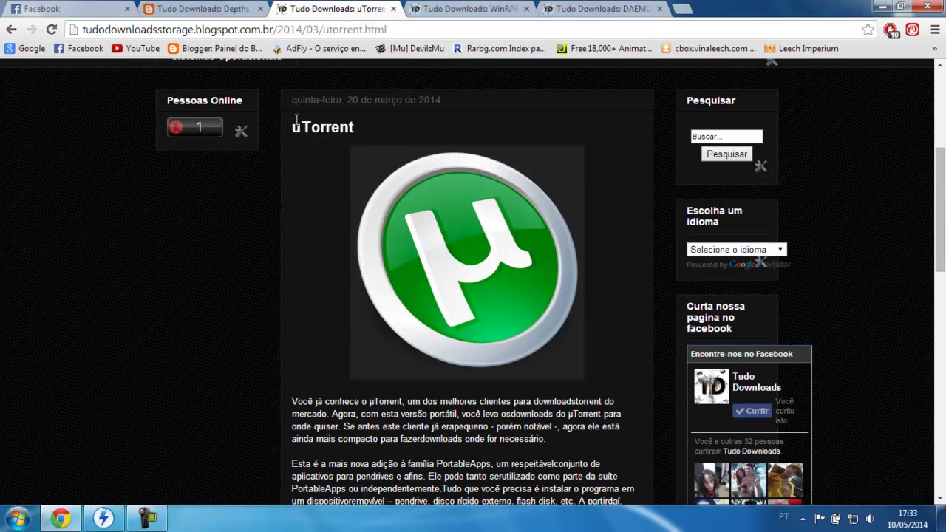
- Look over the WinRAR and DAEMON Tools Lite pages, and return to the Depths of Fear Knossos post
click(459, 8)
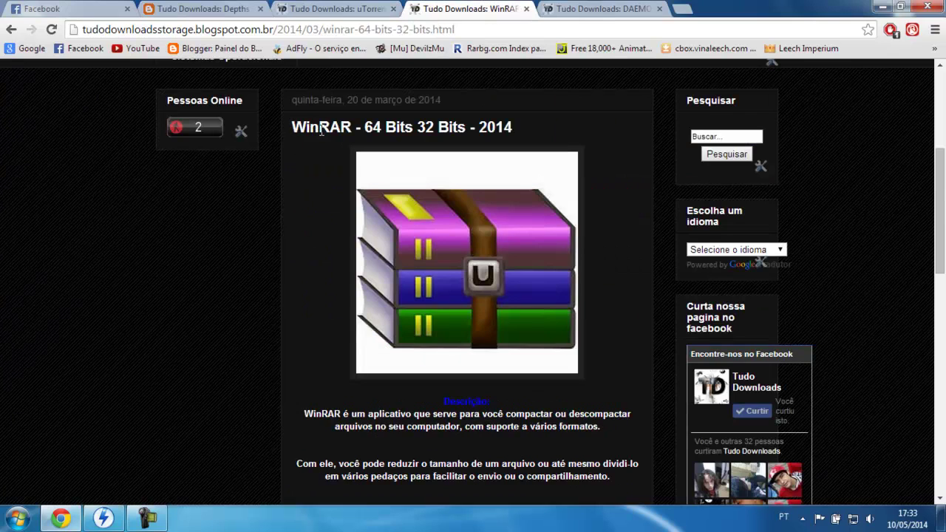
click(551, 9)
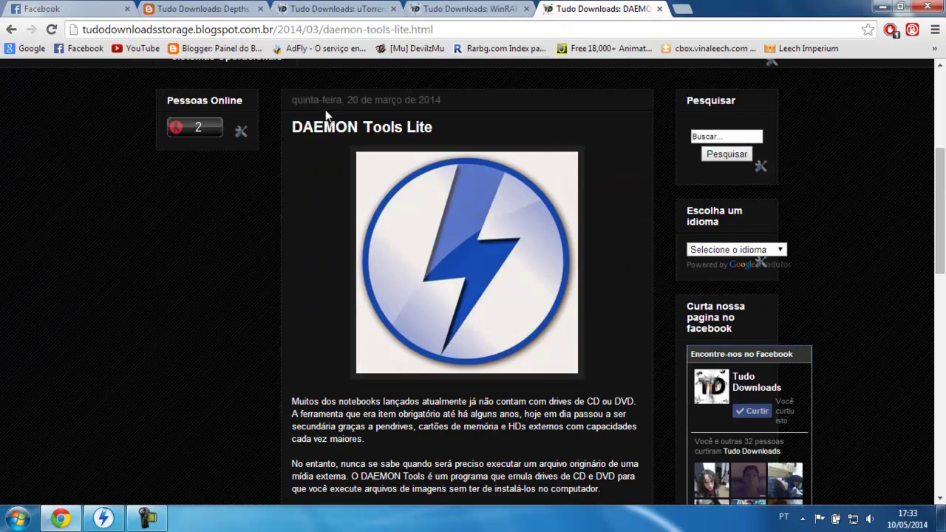
click(202, 10)
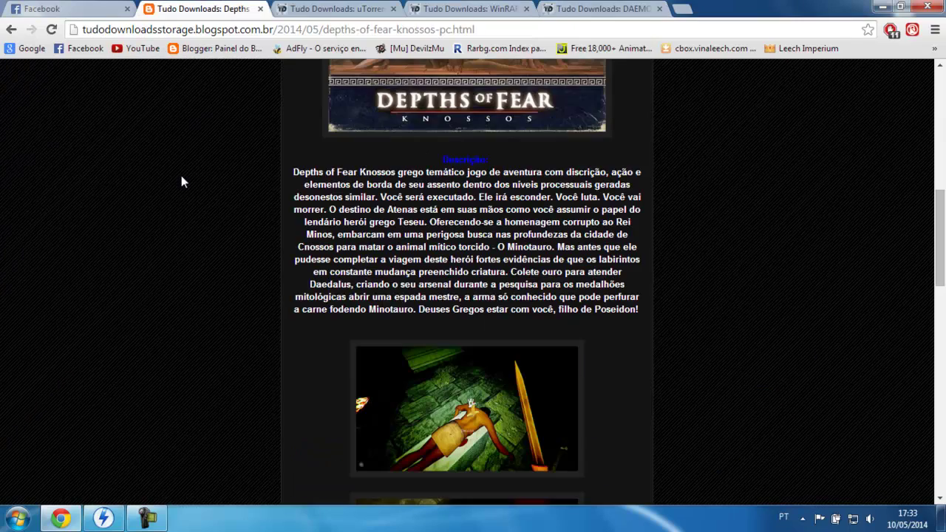
- Download DOFK - TD.torrent through the post's MediaFire link, skipping the adf.ly advertisement
scroll(184, 178, down, 7)
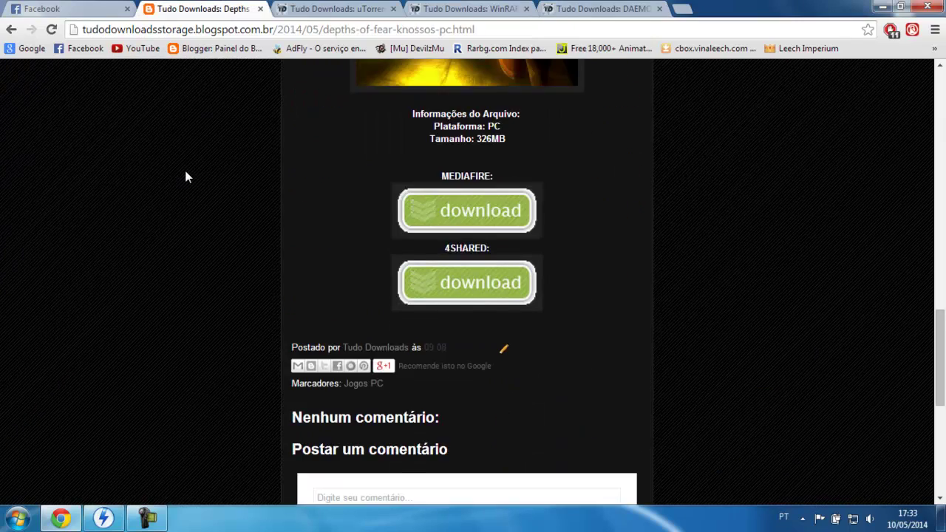
scroll(185, 178, up, 1)
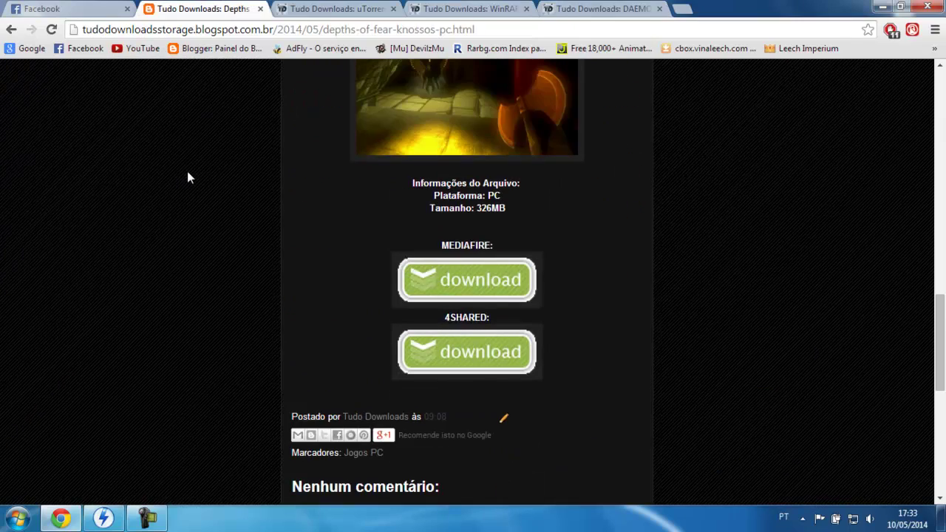
click(471, 279)
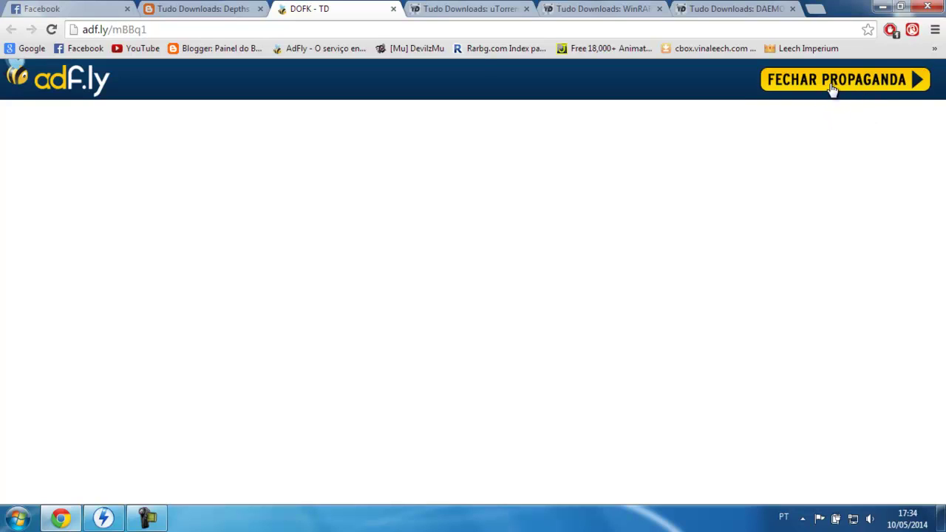
click(838, 87)
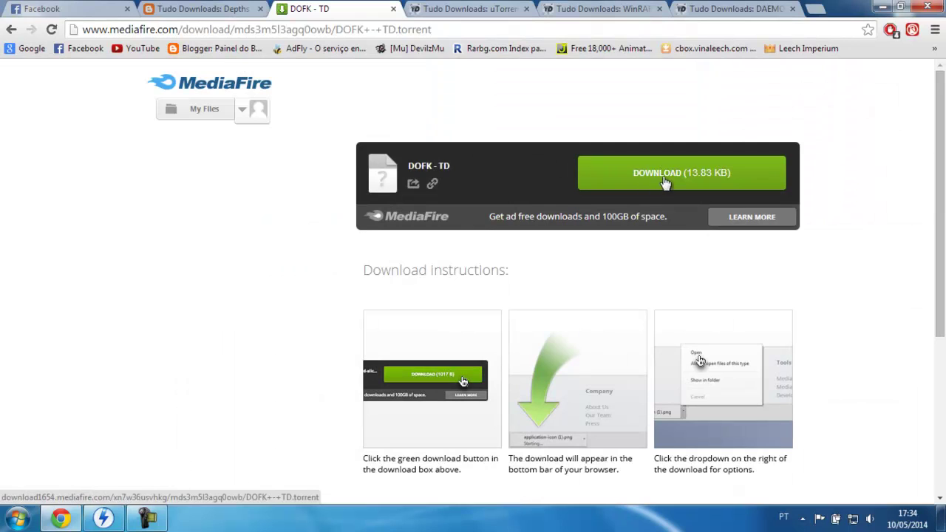
click(665, 184)
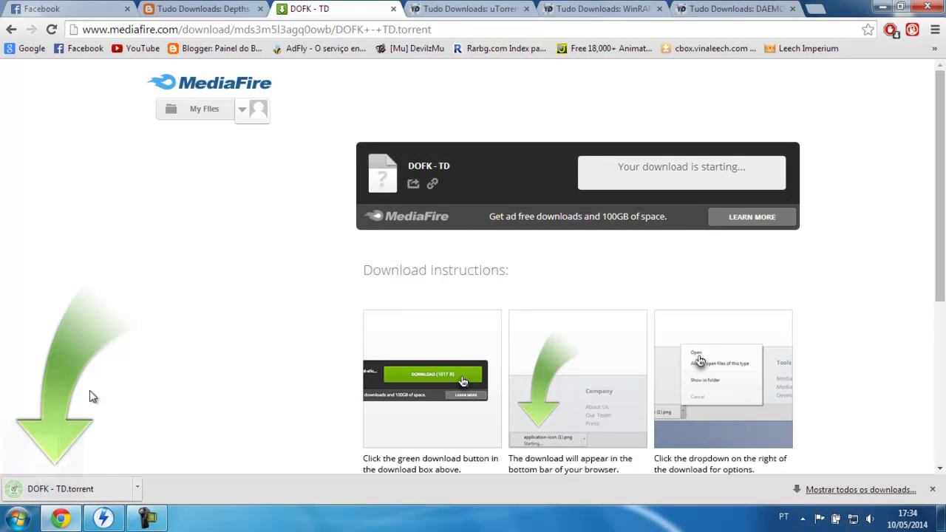
- Open DOFK - TD.torrent in µTorrent and try the Downloads folder as its save location
click(76, 493)
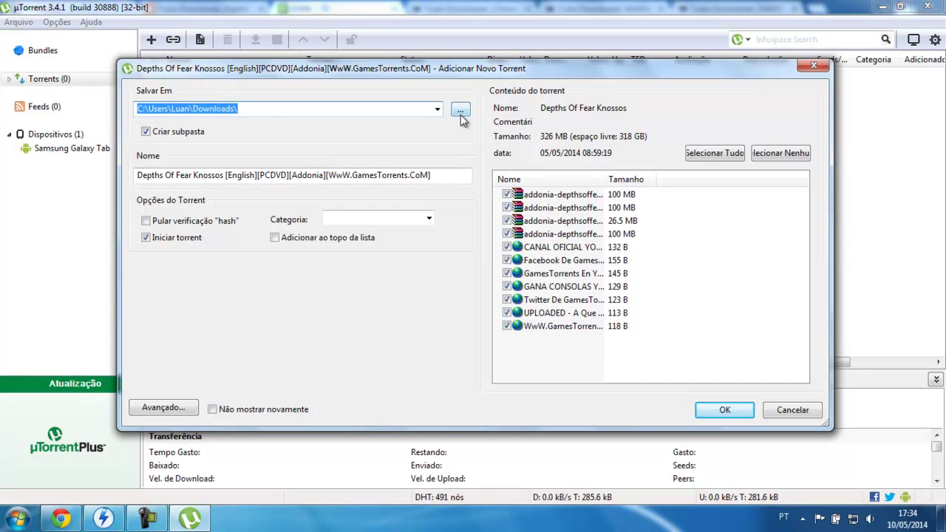
click(460, 112)
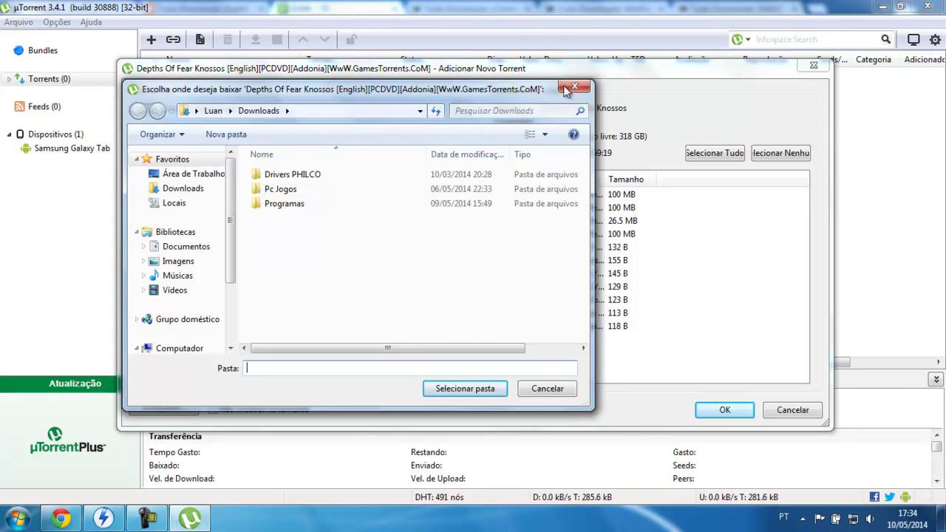
click(465, 388)
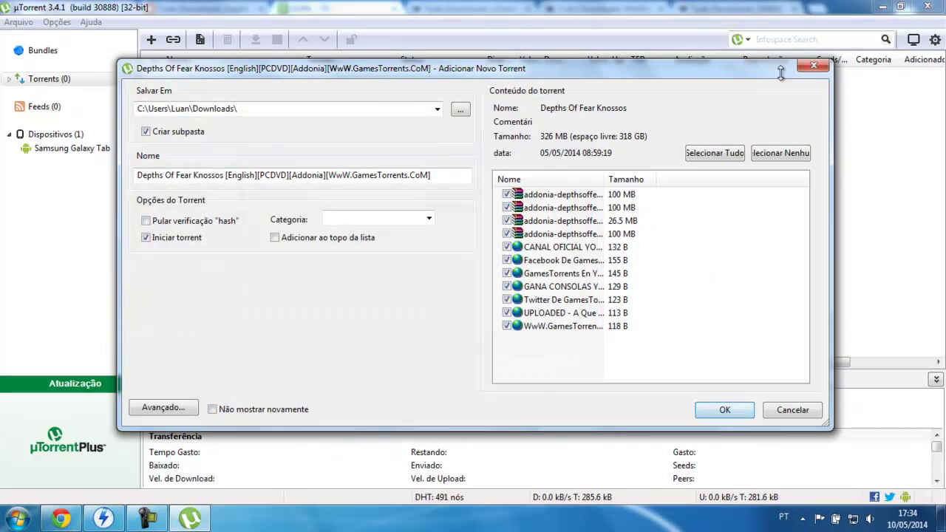
click(814, 66)
click(927, 6)
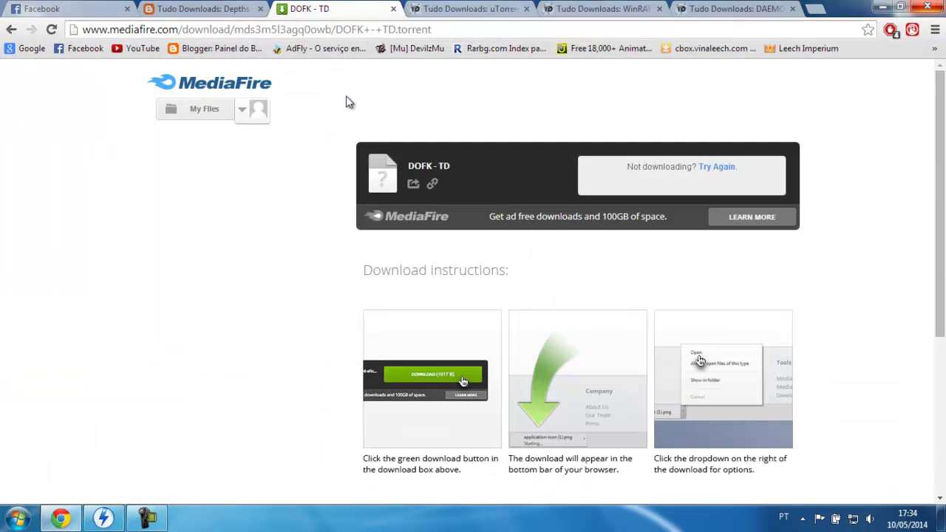
- Close the MediaFire page and open the Depths Of Fear Knossos folder on the desktop
click(395, 9)
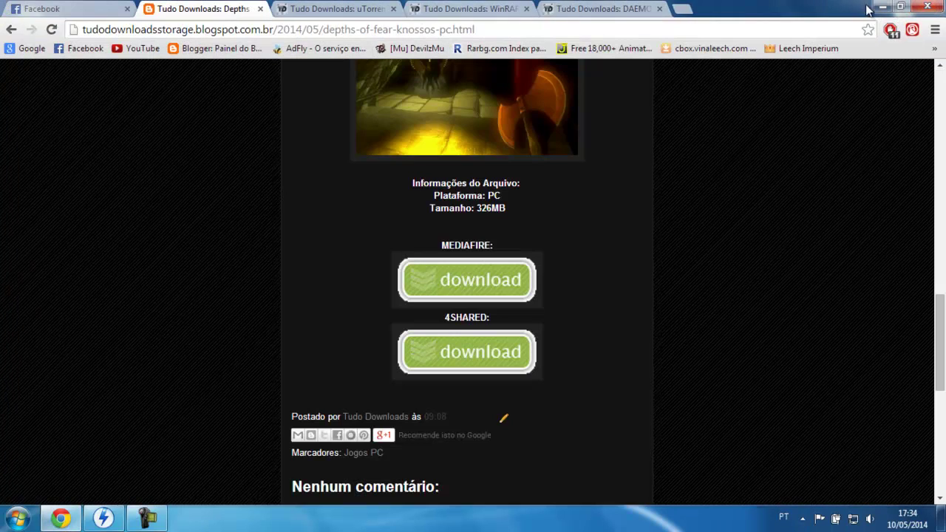
click(881, 8)
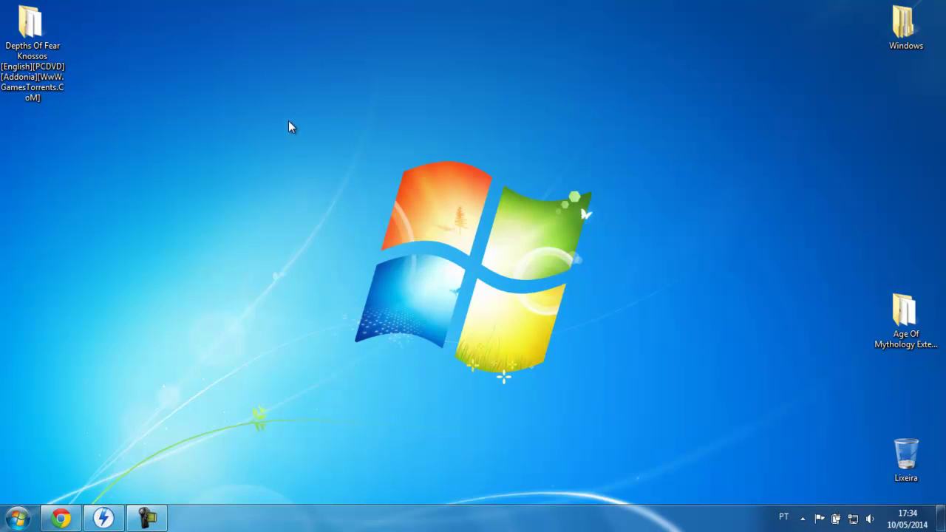
drag(133, 83, 30, 44)
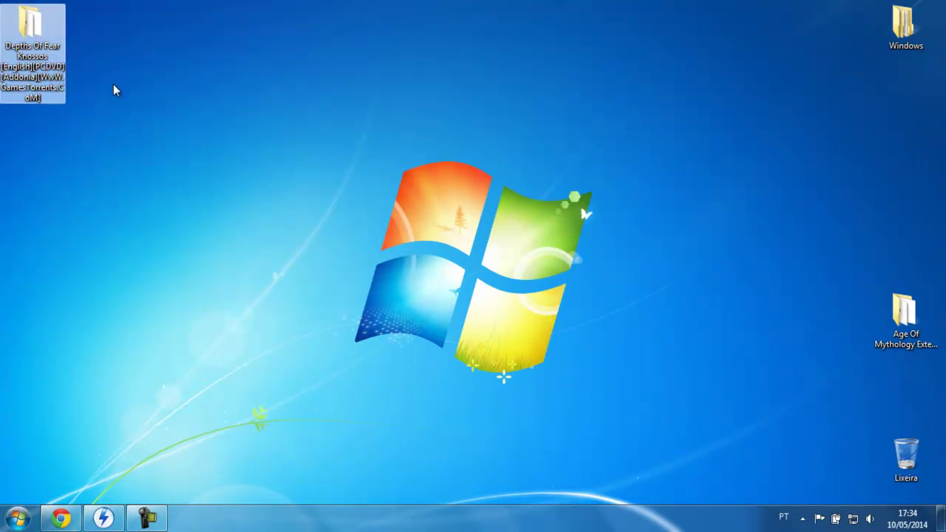
click(47, 38)
click(28, 36)
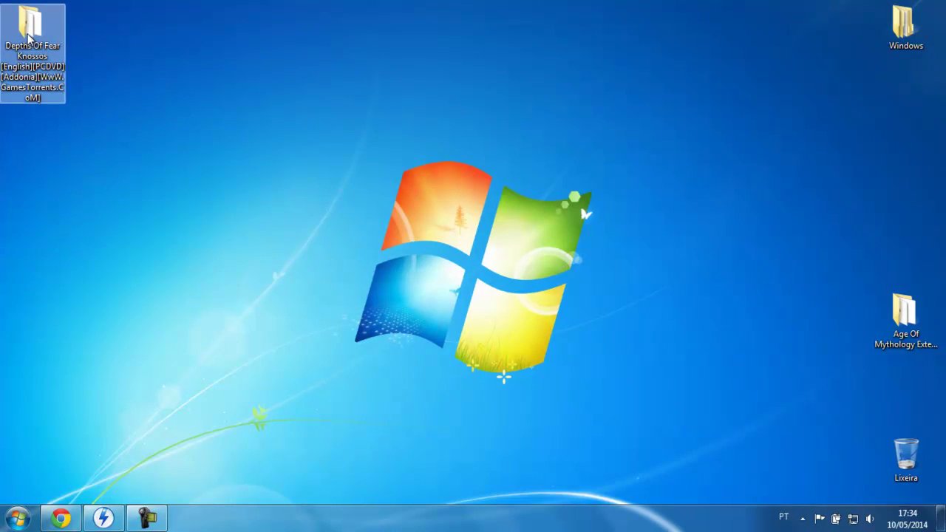
double_click(28, 35)
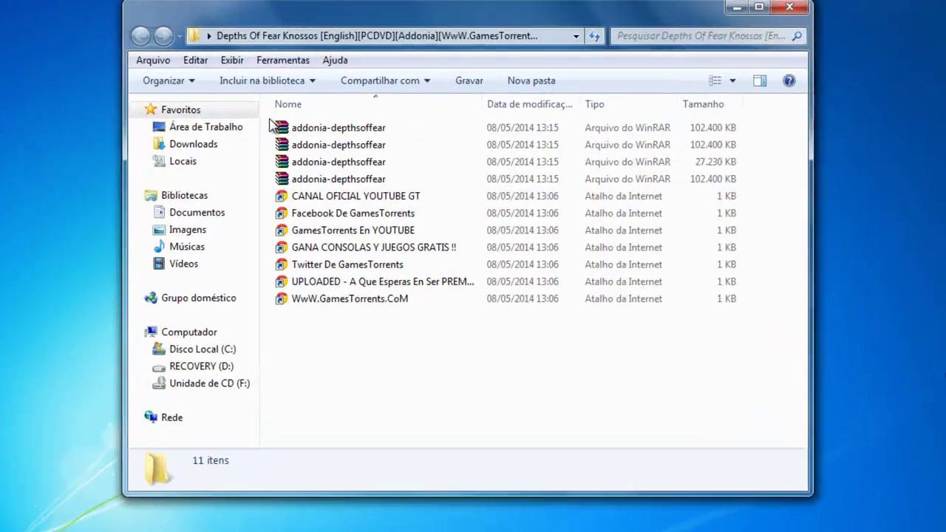
- Extract the first addonia-depthsoffear archive into the current folder and select the extracted disc image
drag(297, 126, 345, 177)
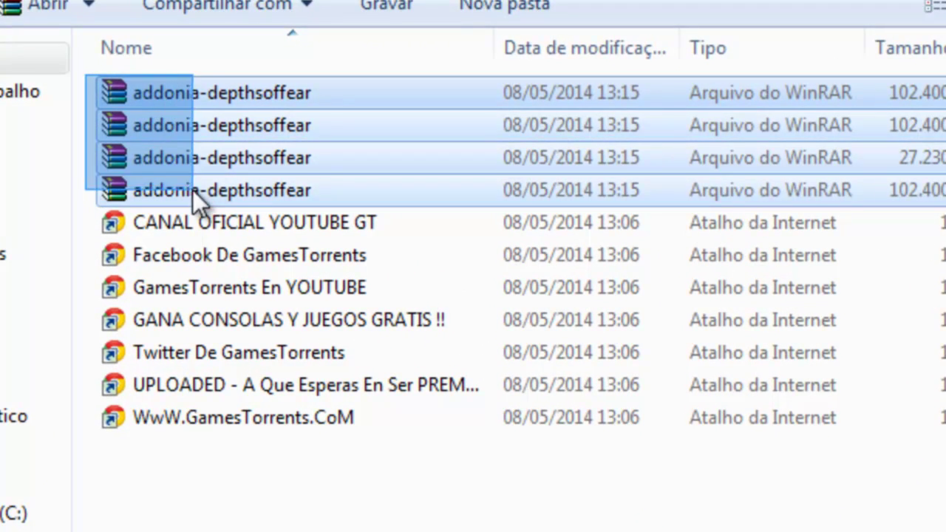
drag(193, 189, 93, 116)
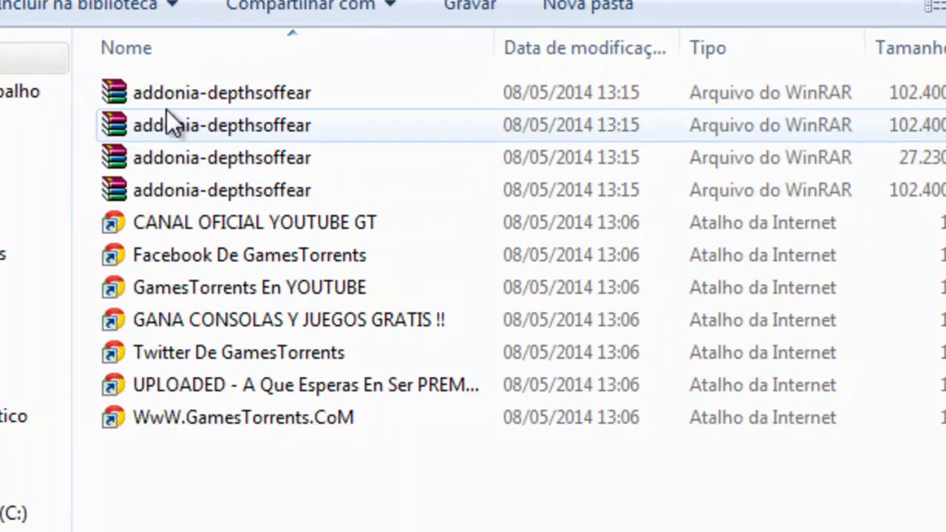
click(222, 96)
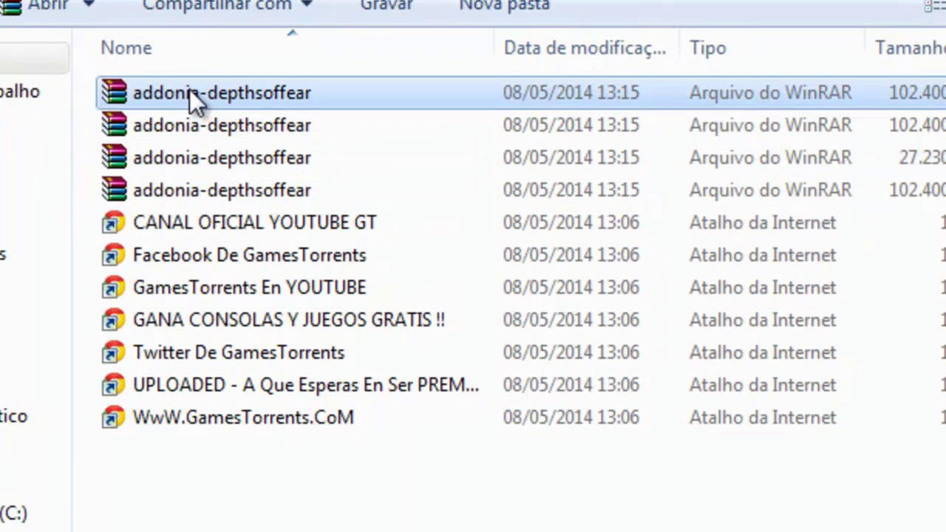
right_click(189, 88)
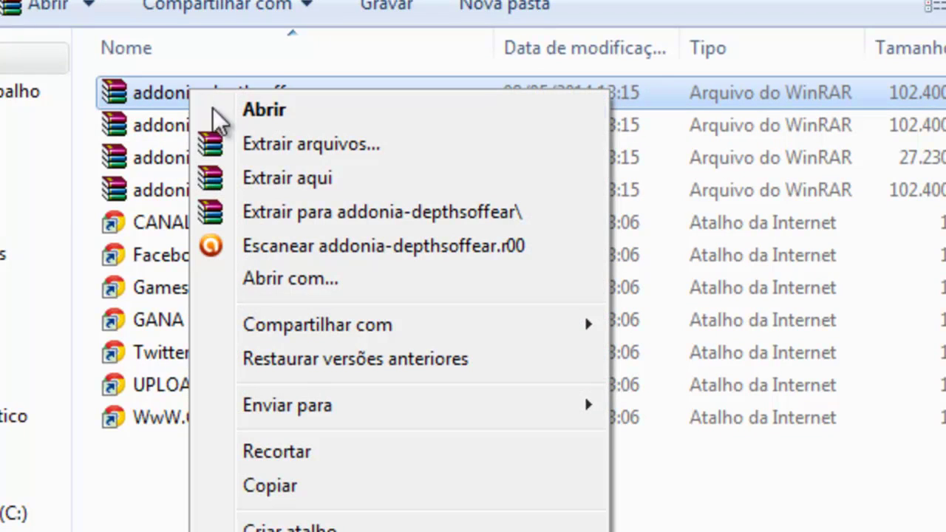
click(304, 178)
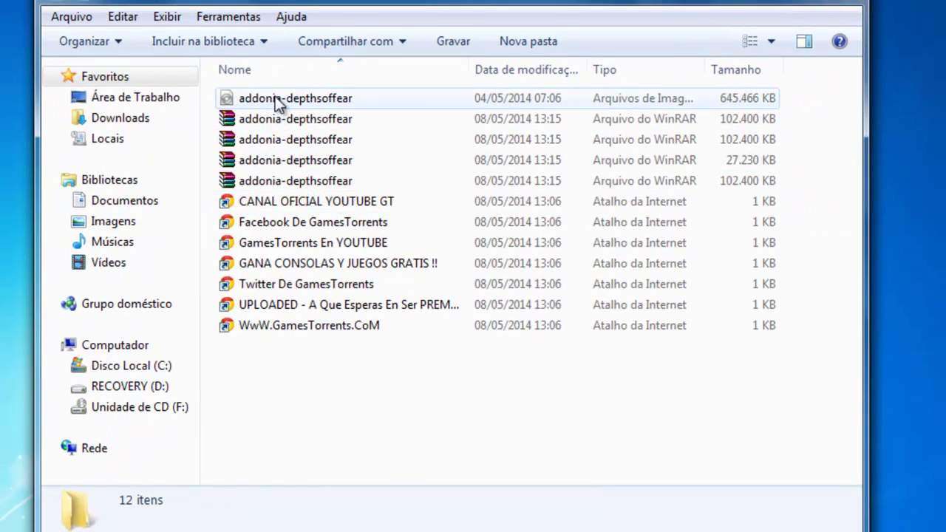
click(225, 104)
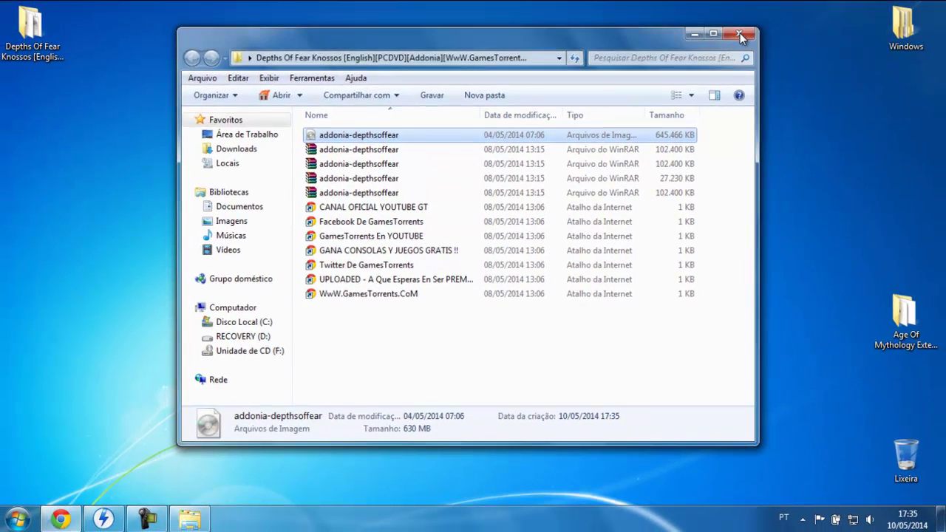
- Close the game folder, switch to DAEMON Tools Lite and add a DT virtual drive
click(740, 34)
click(107, 518)
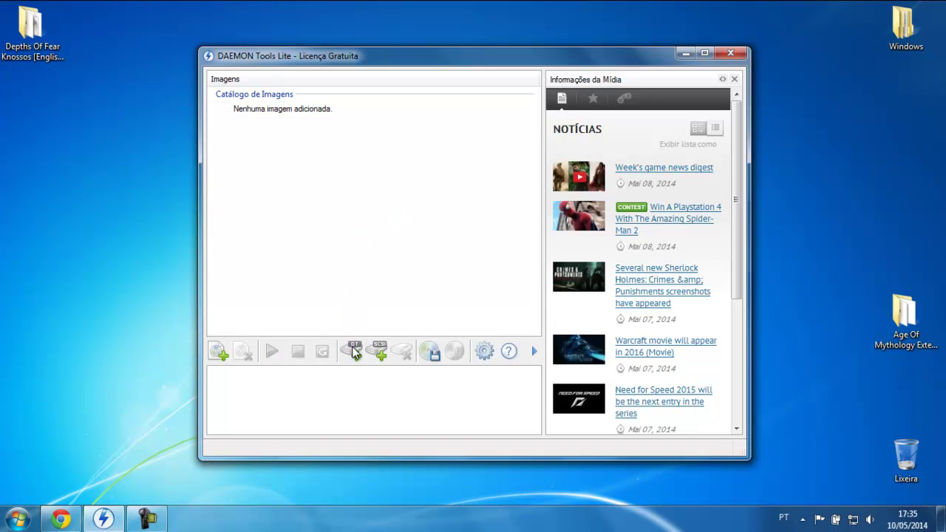
click(348, 354)
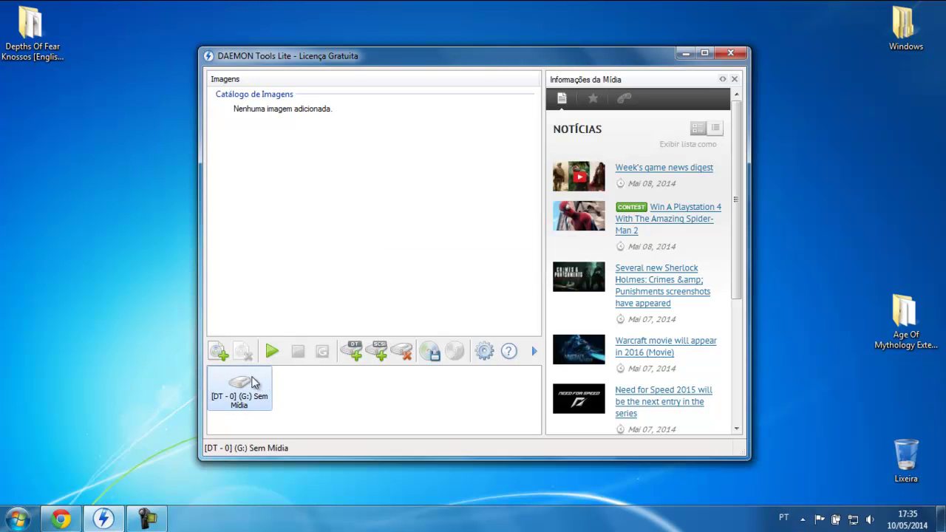
- Mount the addonia-depthsoffear image from the desktop's Depths Of Fear Knossos folder on the virtual drive, and close DAEMON Tools Lite
double_click(240, 385)
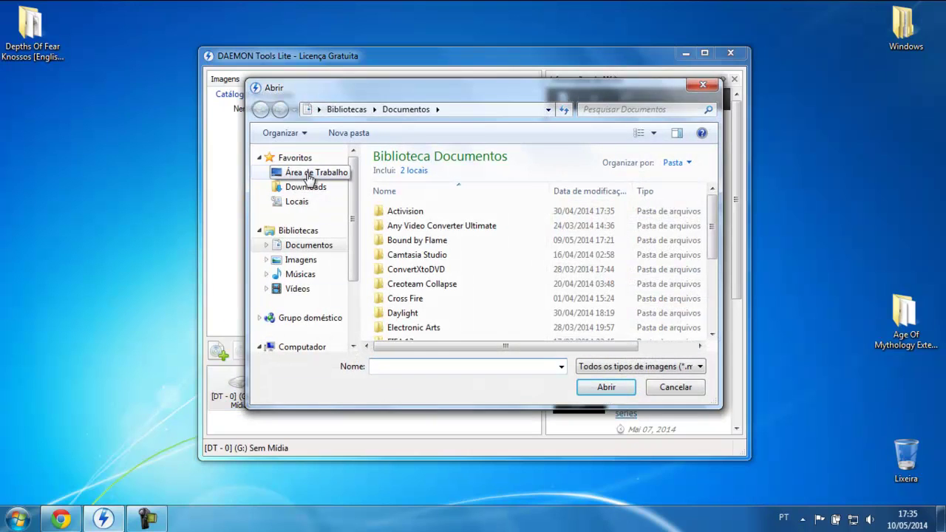
click(307, 172)
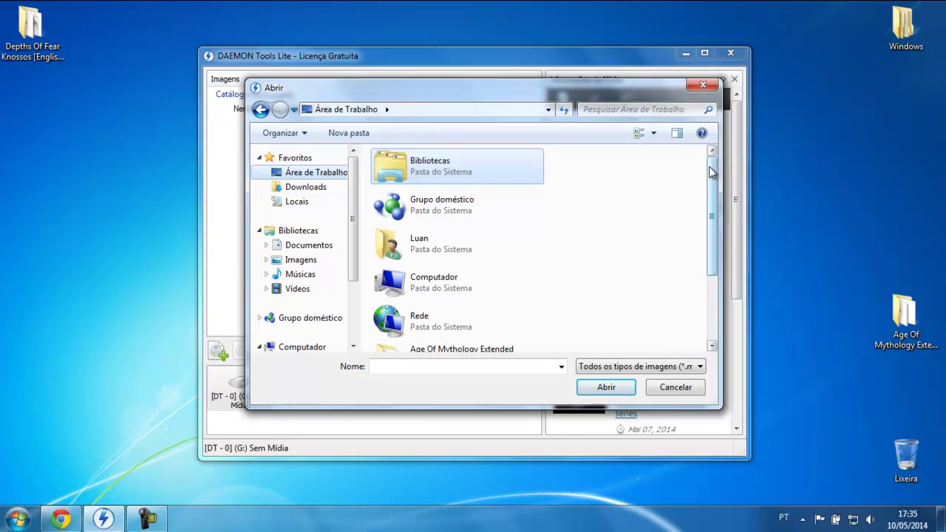
drag(715, 177, 715, 239)
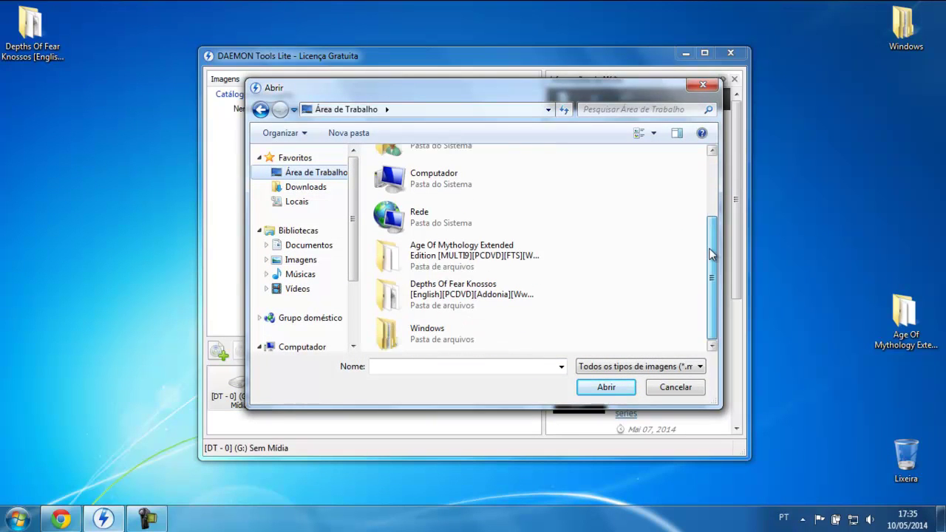
double_click(435, 293)
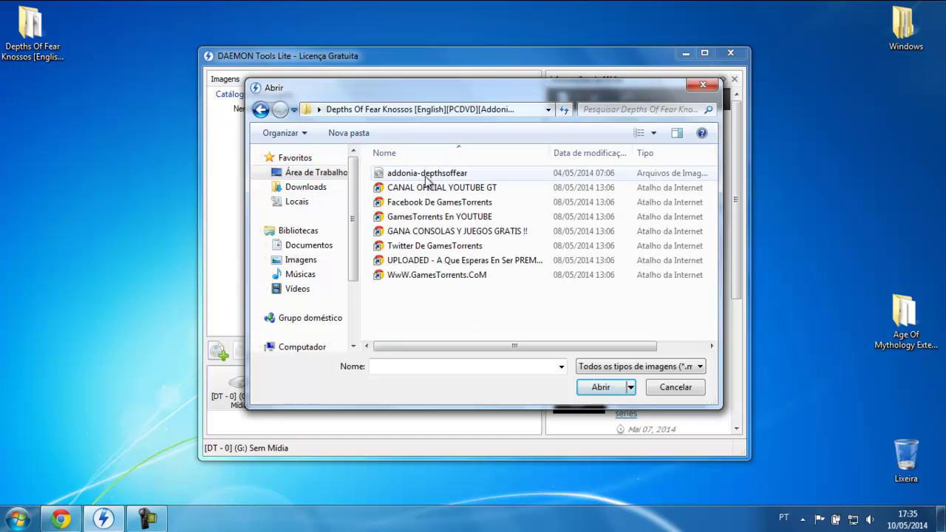
click(427, 174)
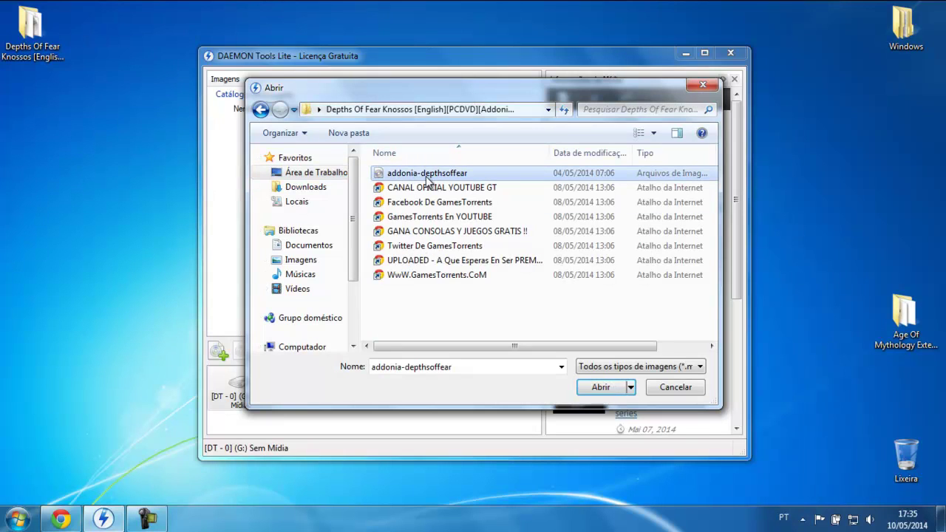
click(601, 387)
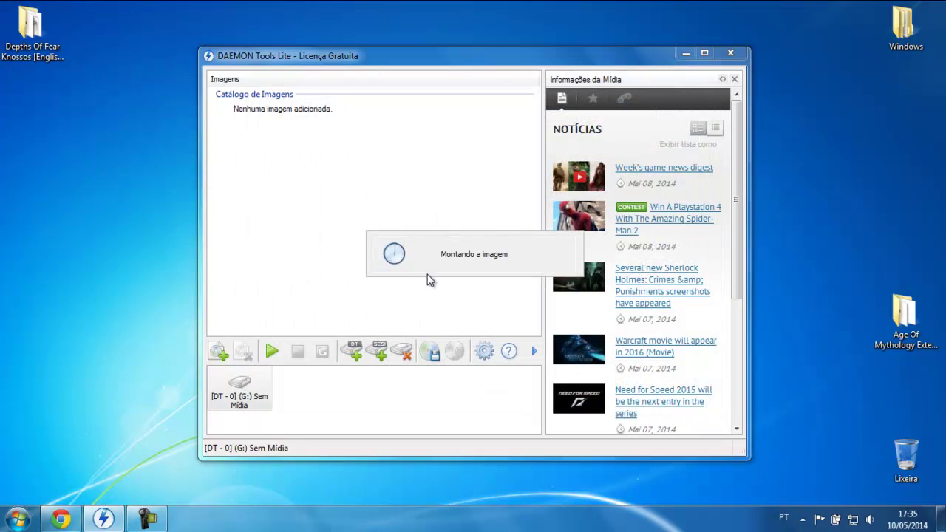
click(732, 54)
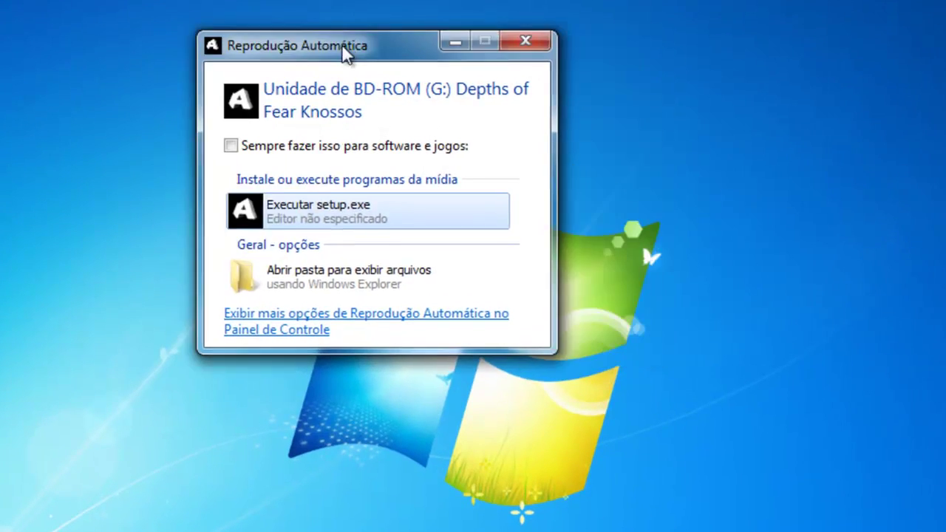
- Run setup.exe from the mounted Depths of Fear Knossos disc and stop the installer's music
drag(341, 44, 384, 90)
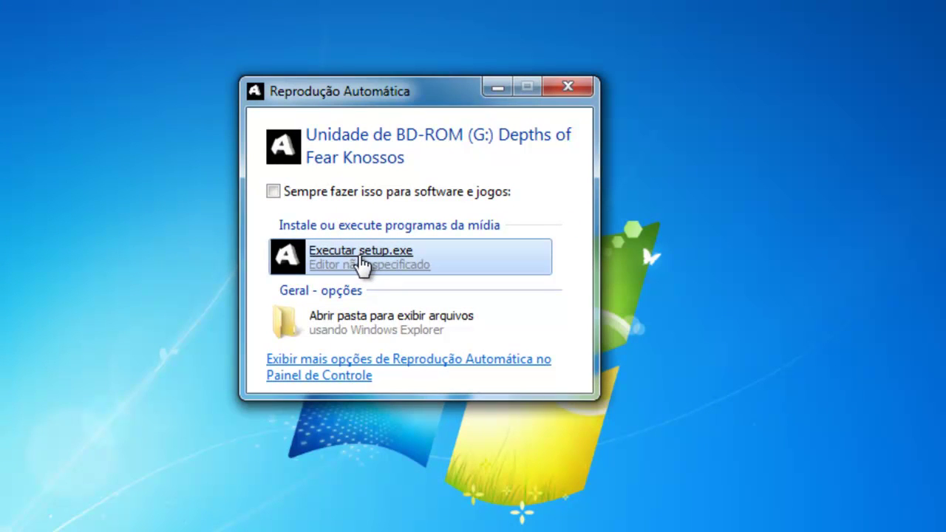
click(362, 264)
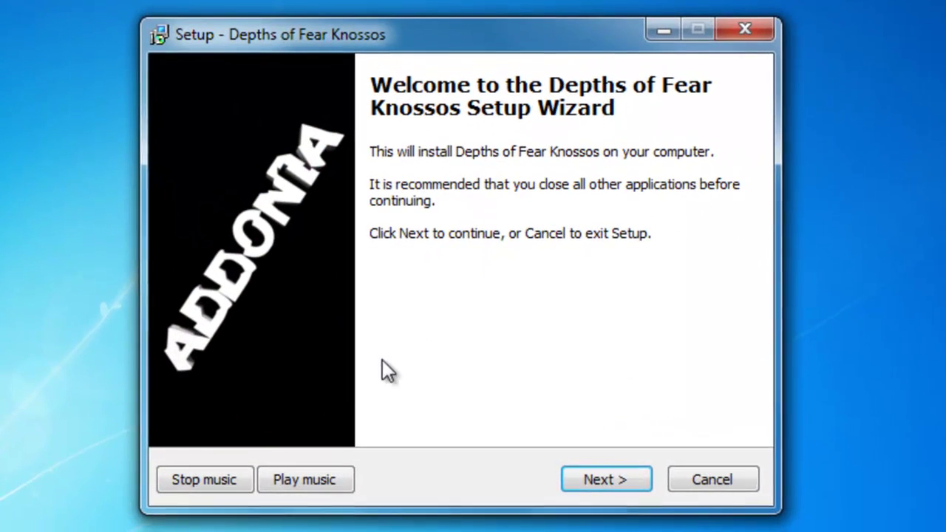
click(221, 481)
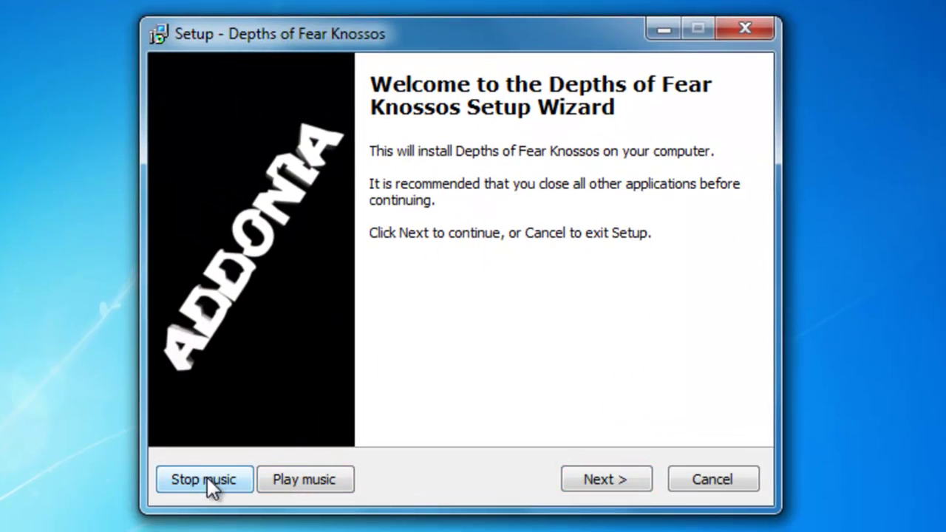
- Install the game into C:\Program Files (x86)\Depths of Fear Knossos with the default Start Menu folder and a desktop icon, and finish the setup
click(604, 482)
click(538, 244)
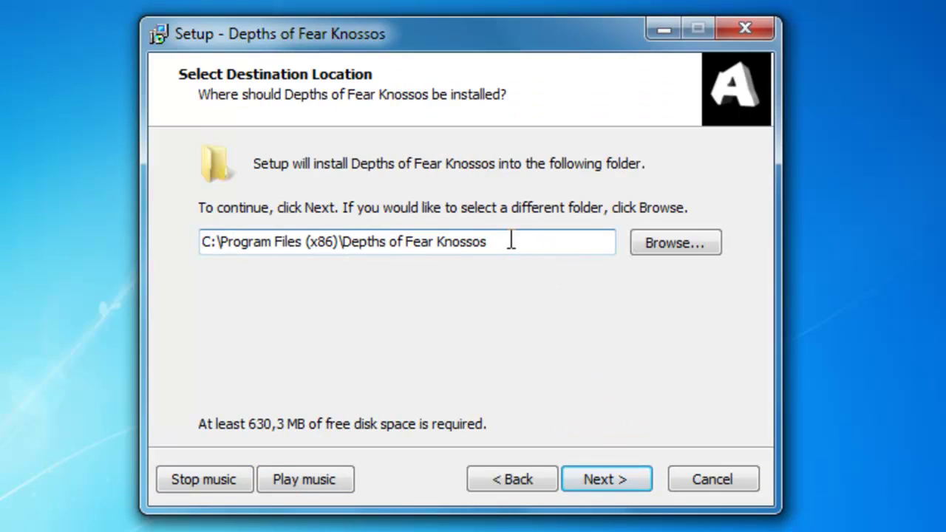
drag(511, 242, 191, 240)
click(525, 245)
click(614, 480)
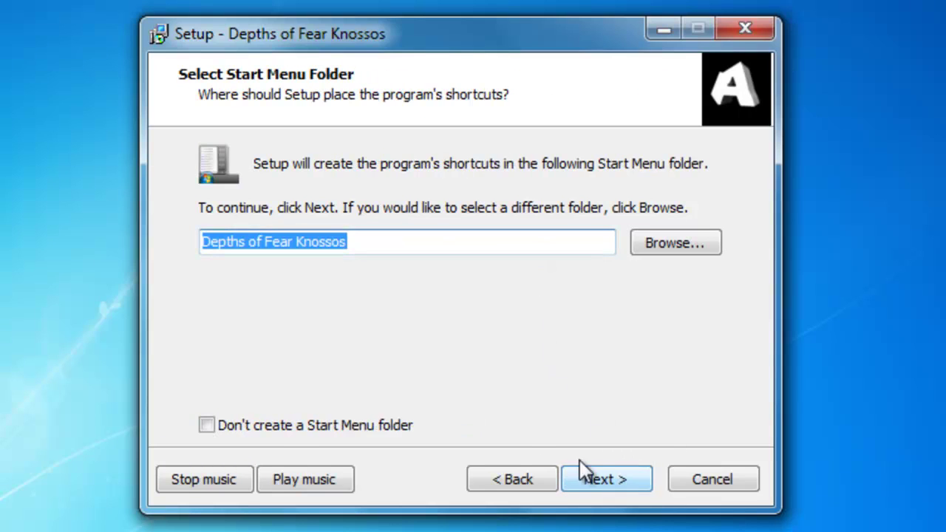
click(617, 480)
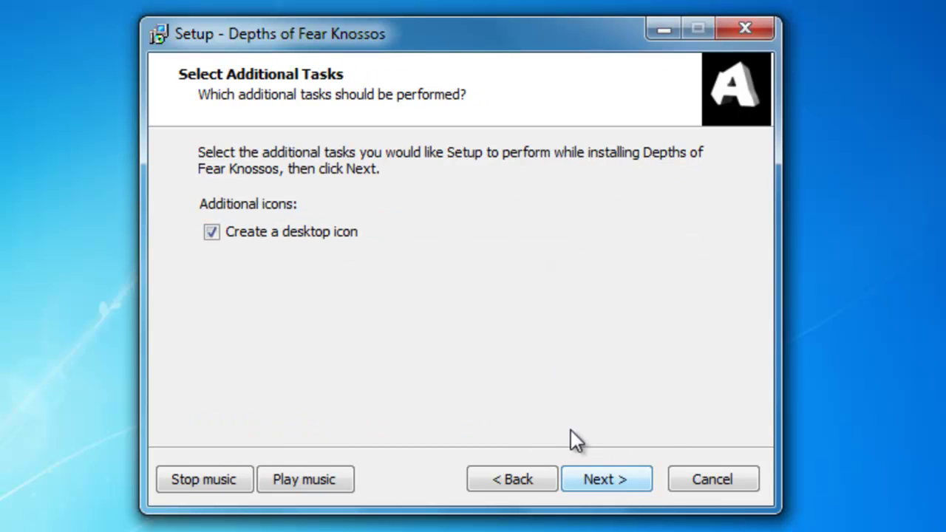
click(603, 479)
click(599, 480)
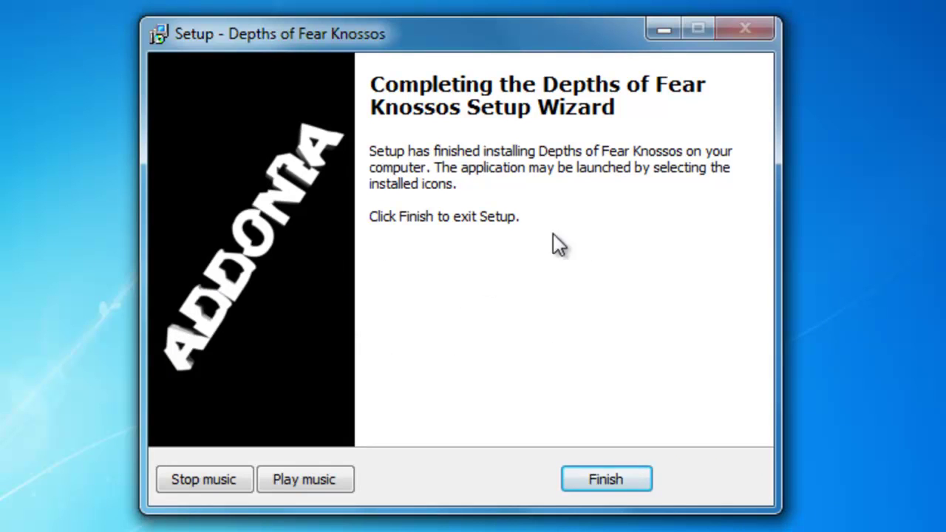
click(591, 479)
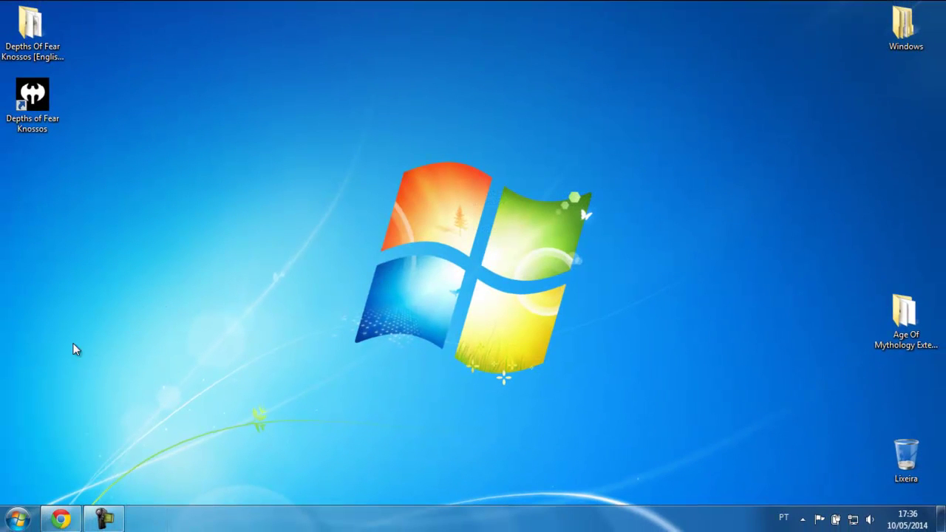
- Open the contents of the mounted Depths of Fear Knossos disc (G:) without starting its installer
click(18, 519)
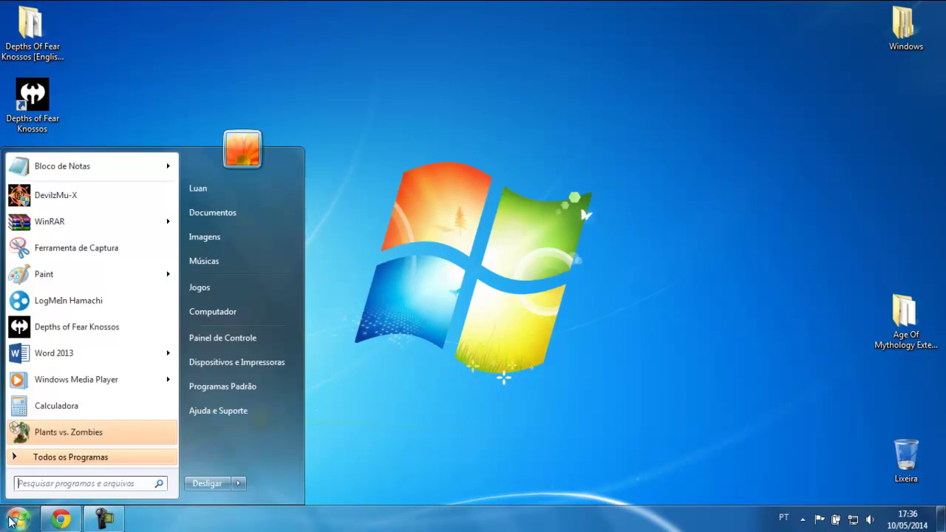
click(214, 312)
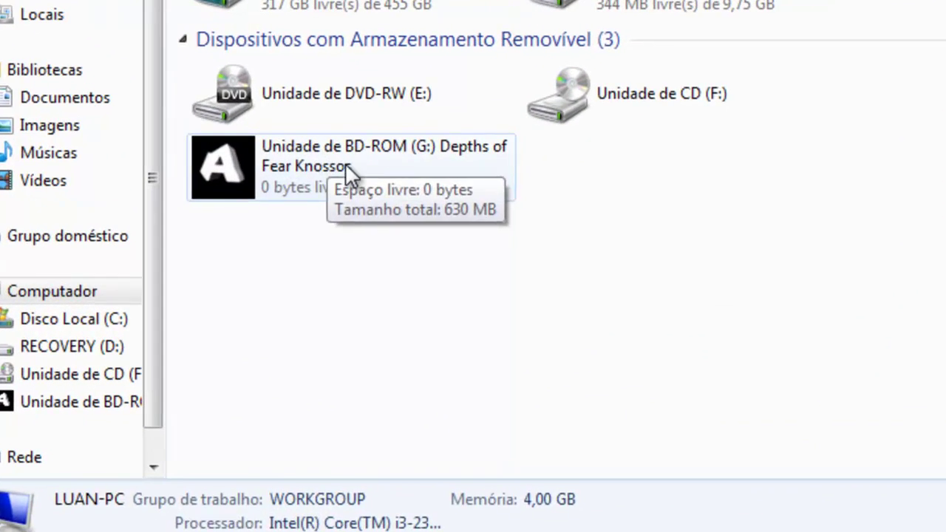
click(384, 243)
right_click(383, 242)
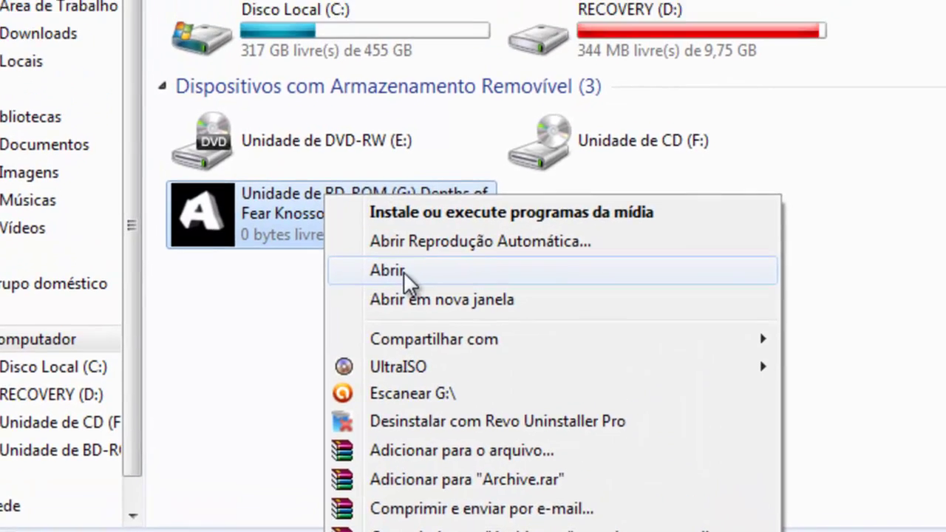
click(425, 221)
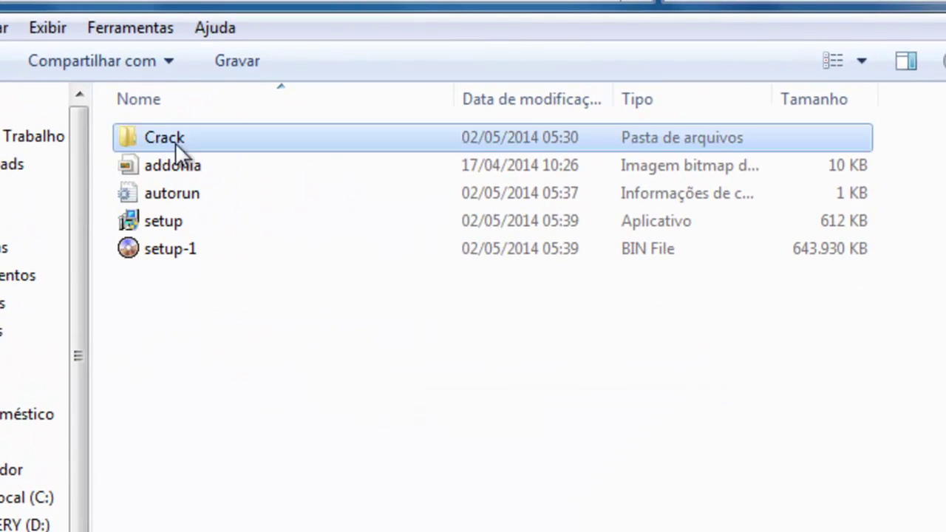
- Copy both steam_api files from the disc's Crack folder and close the folder window
double_click(175, 142)
drag(207, 222, 311, 139)
right_click(283, 146)
click(355, 419)
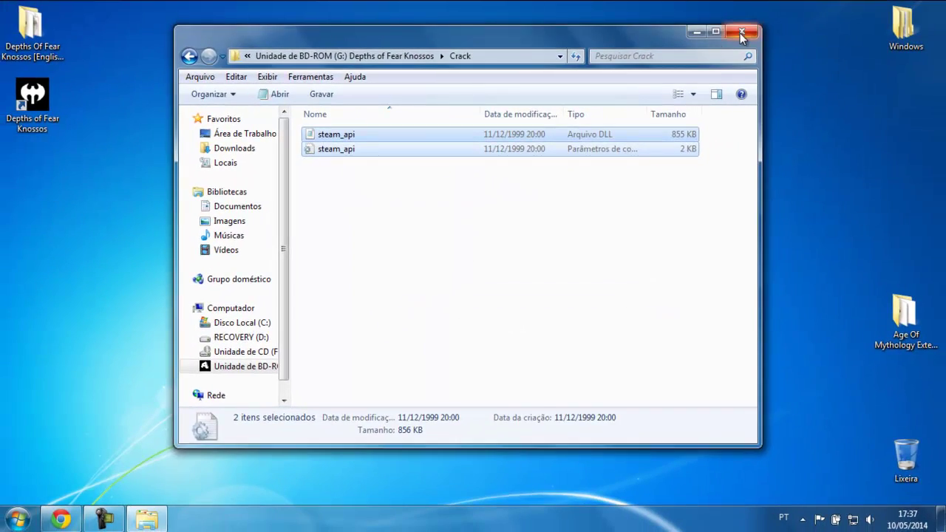
click(742, 33)
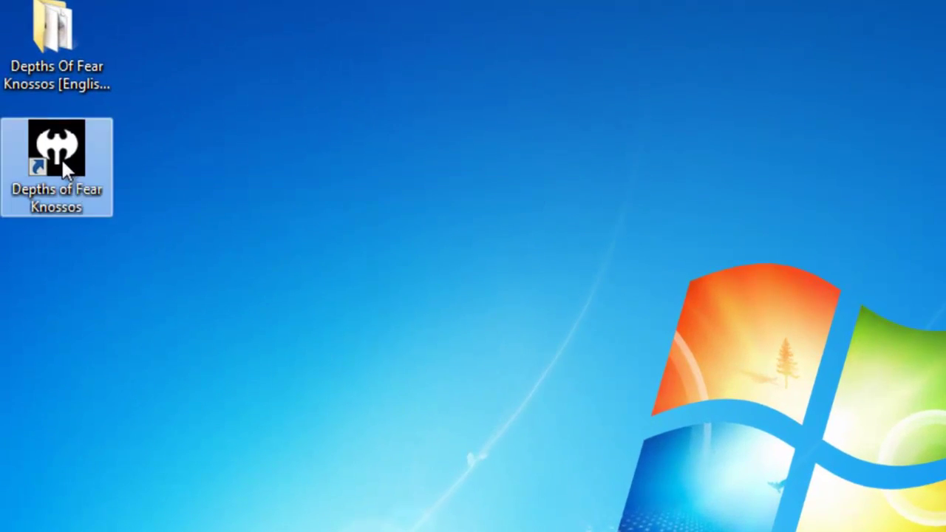
- Paste the copied files into the folder holding the desktop shortcut's target, replacing the existing steam_api.dll, and close the folder
right_click(61, 156)
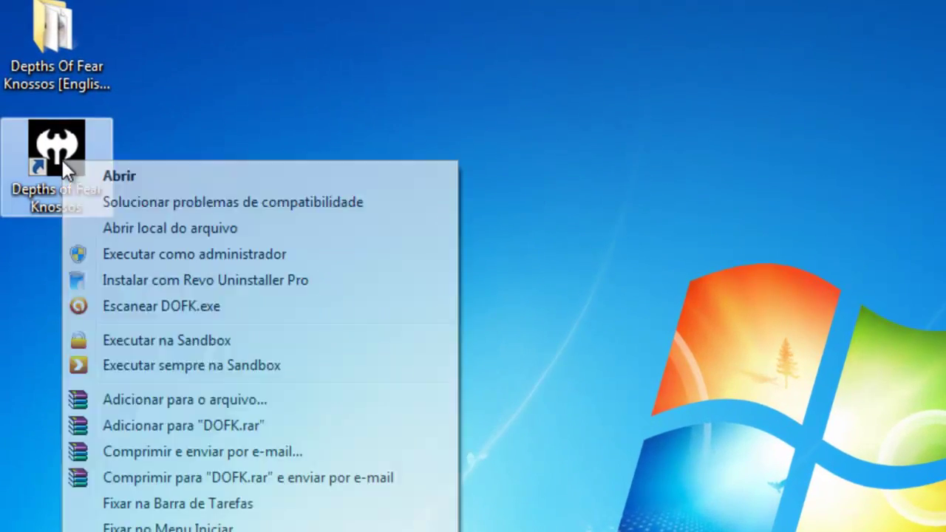
click(118, 229)
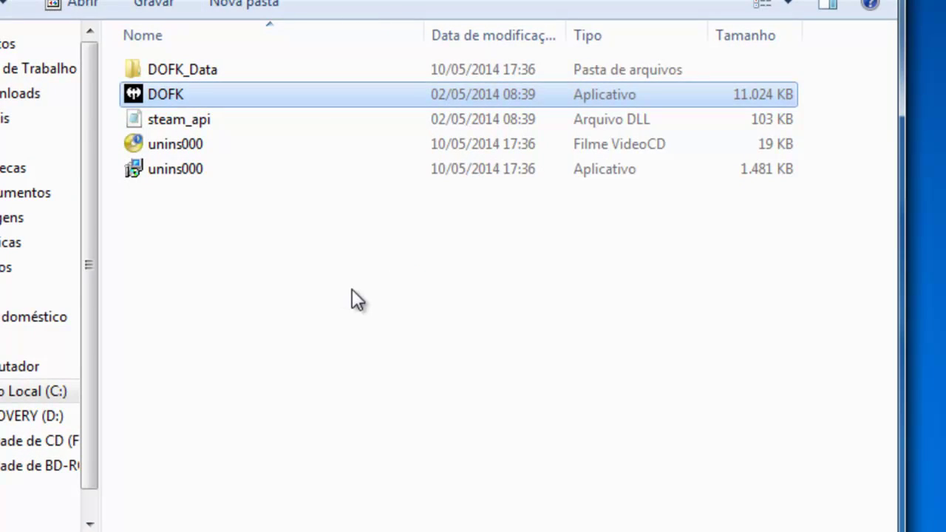
click(349, 285)
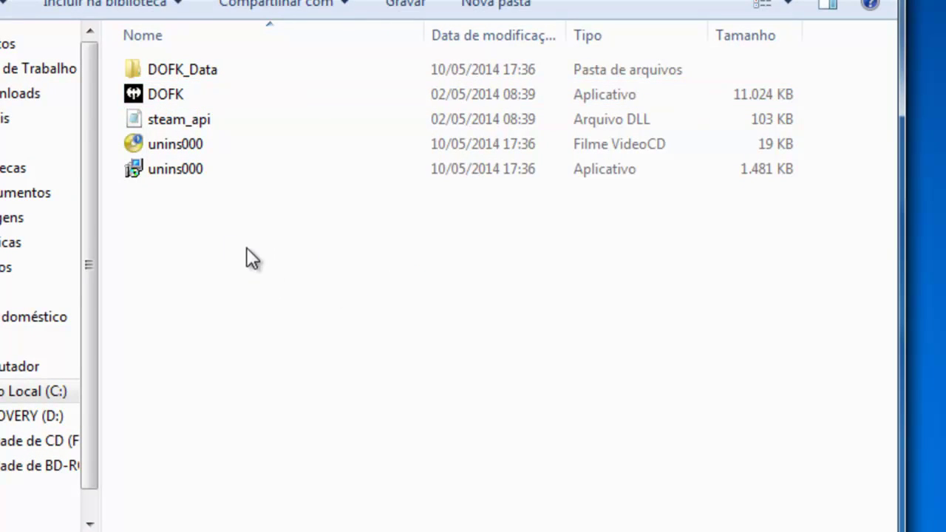
right_click(221, 234)
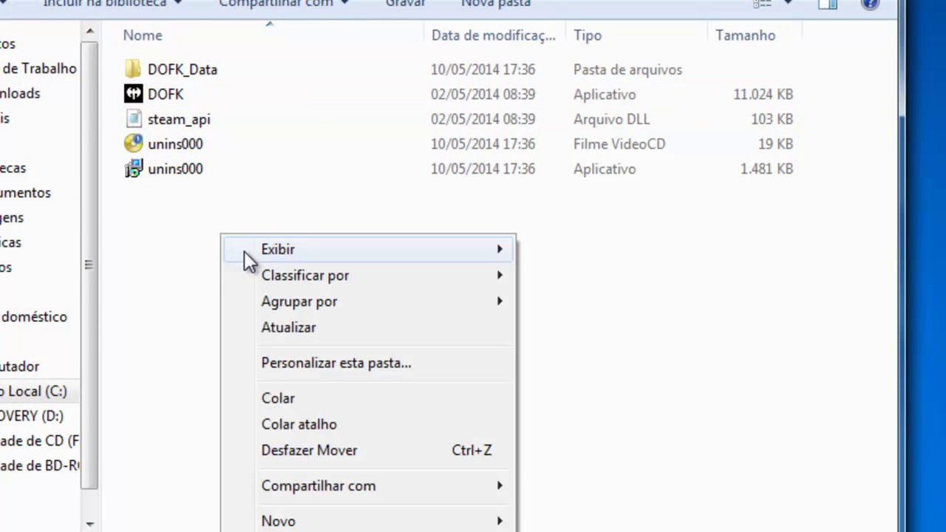
click(302, 407)
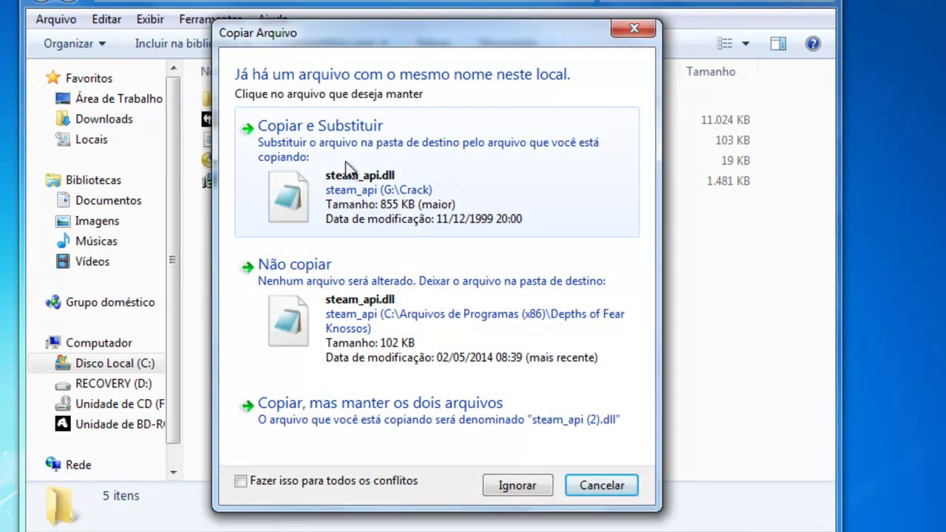
click(333, 161)
click(417, 339)
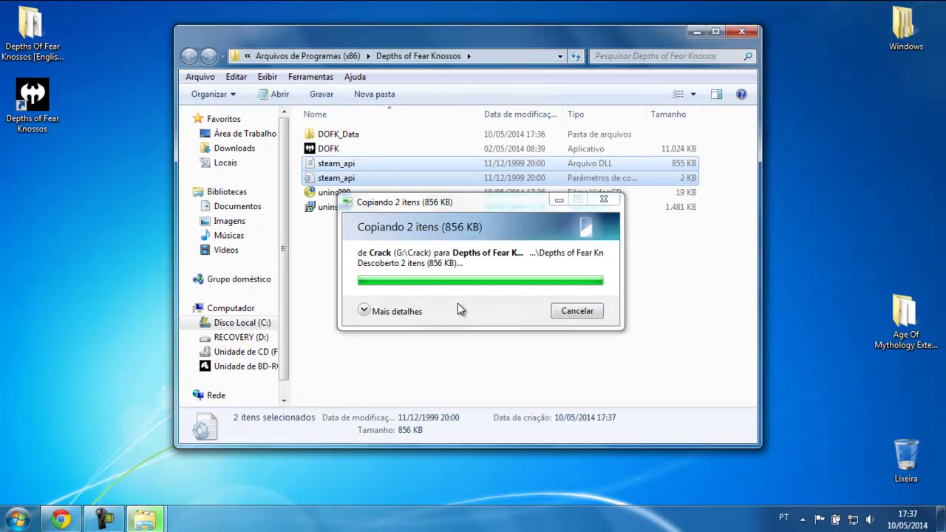
click(742, 34)
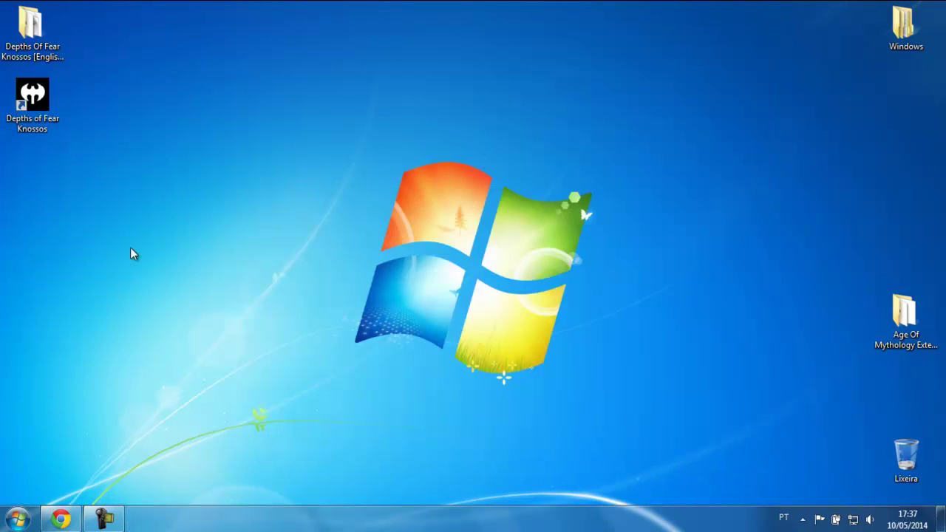
drag(298, 149, 658, 393)
drag(298, 149, 634, 389)
drag(198, 116, 625, 442)
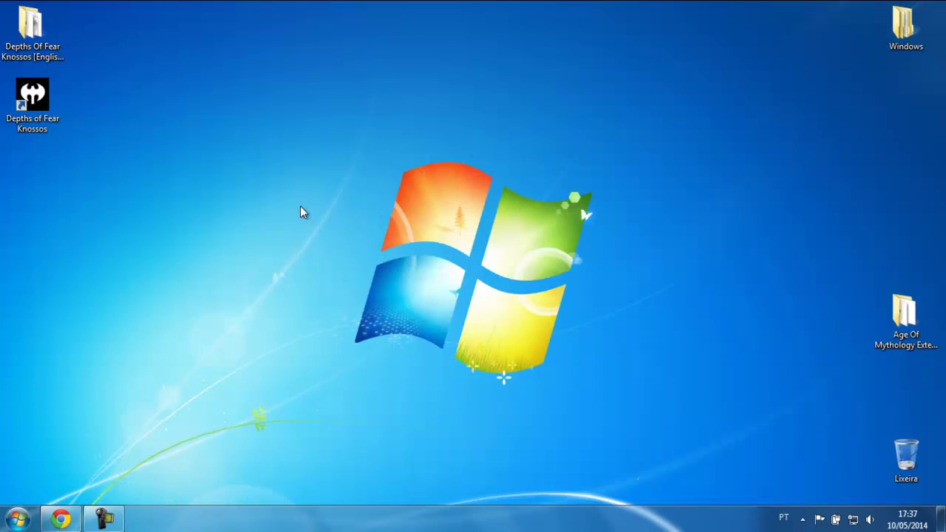
drag(233, 131, 642, 392)
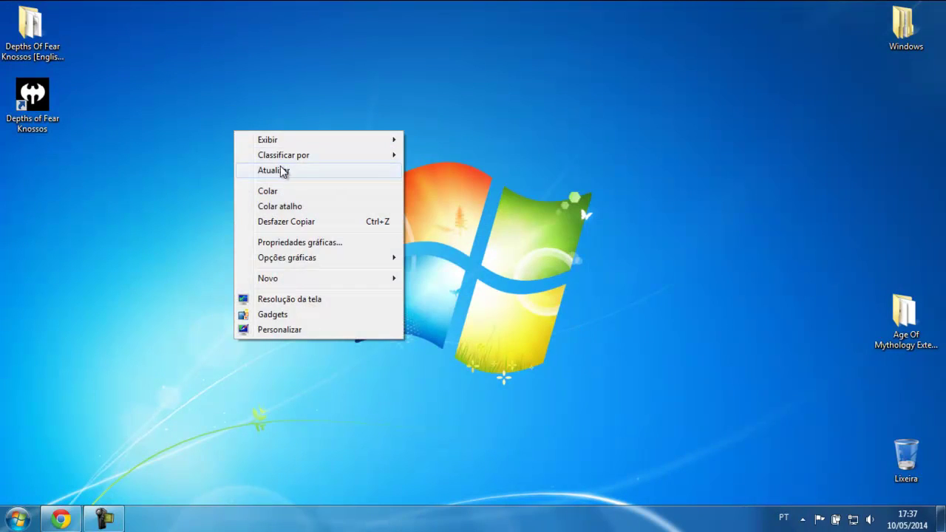
click(283, 171)
drag(421, 182, 644, 412)
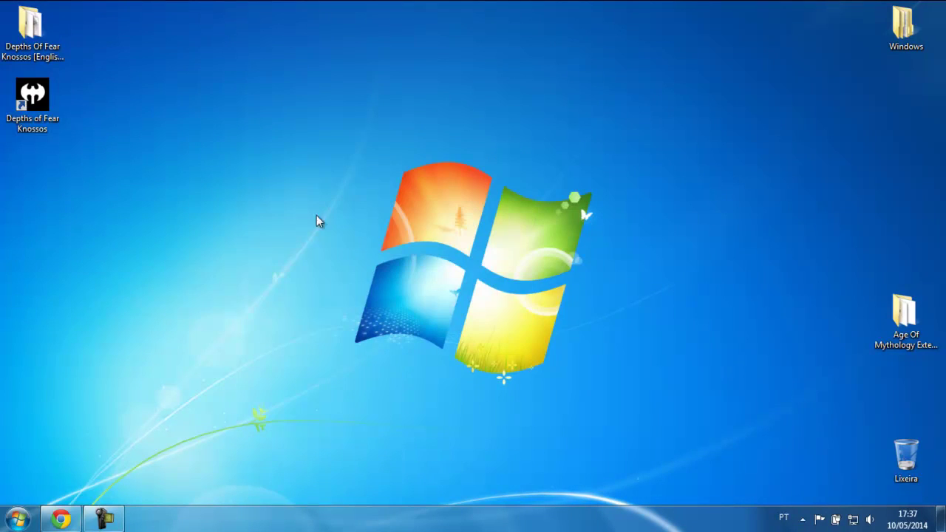
- Launch Depths of Fear Knossos from its desktop shortcut, look over the game's options and return to the main menu
double_click(32, 111)
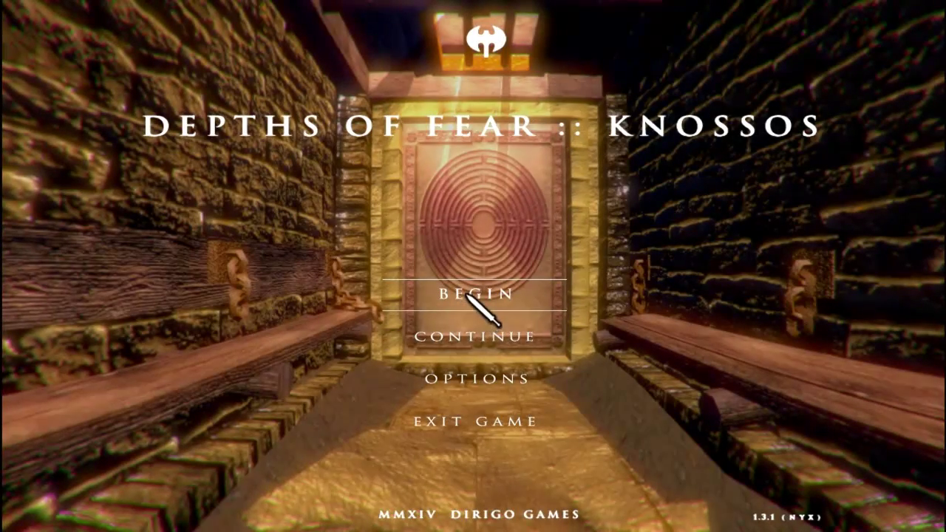
click(480, 378)
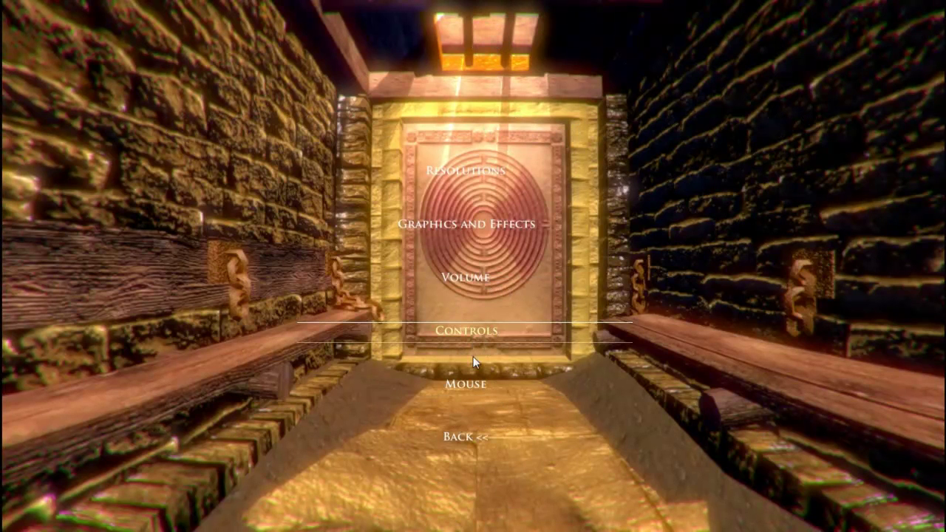
click(464, 437)
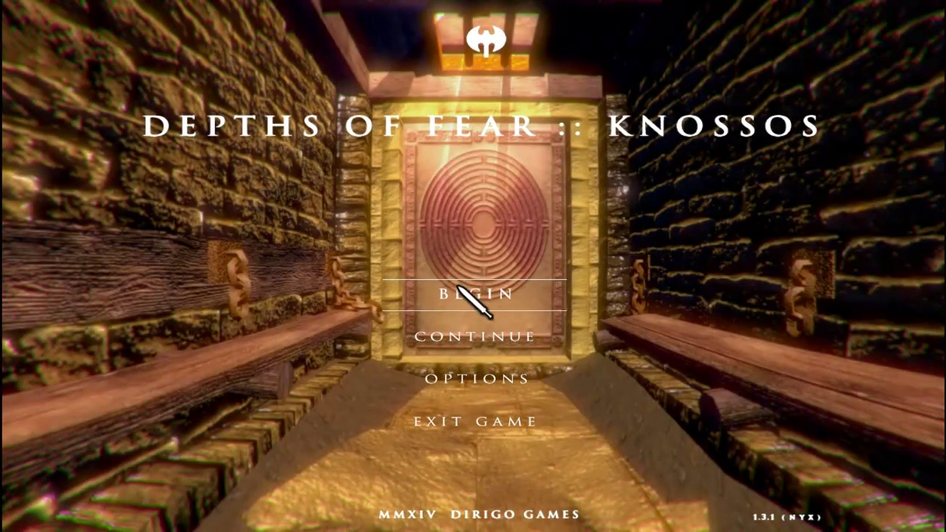
- Begin a new game, accepting the loss of previous progress, and skip the intro story to walk towards the labyrinth door
click(470, 291)
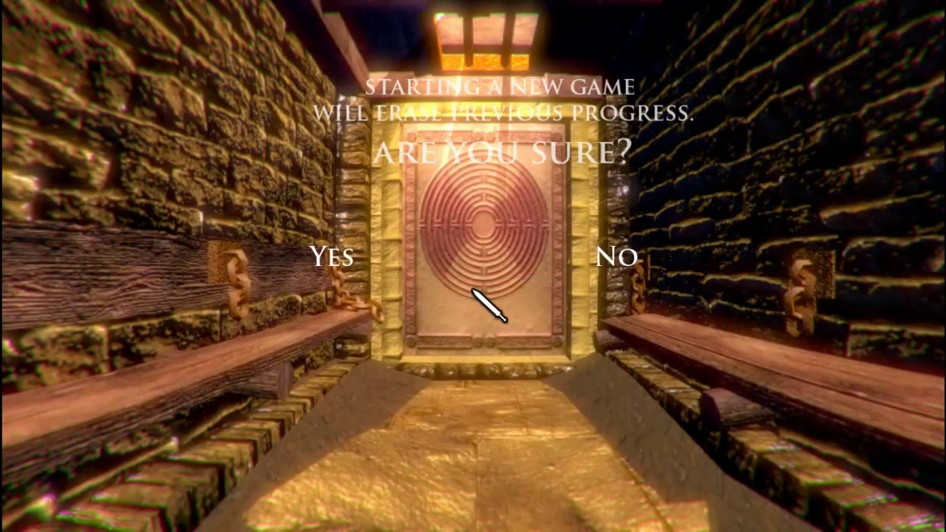
click(339, 255)
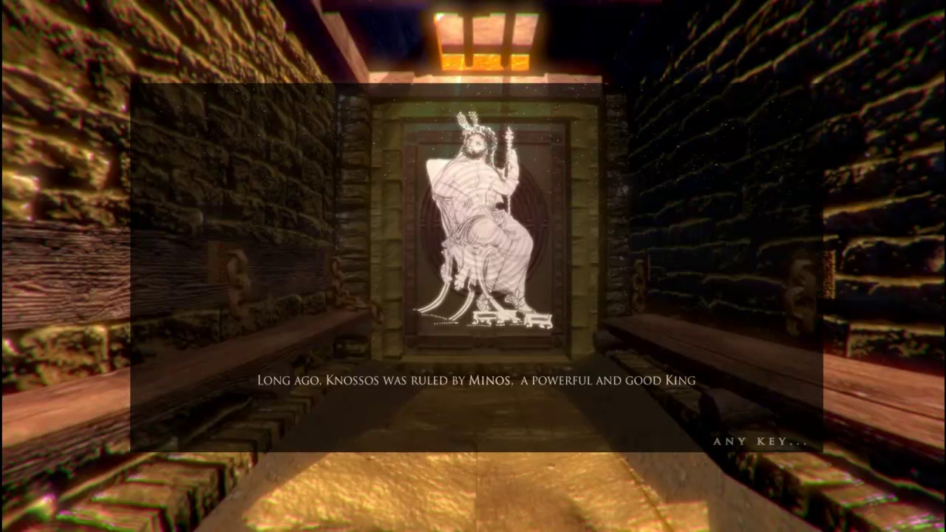
key(space)
key(space)
key(space)
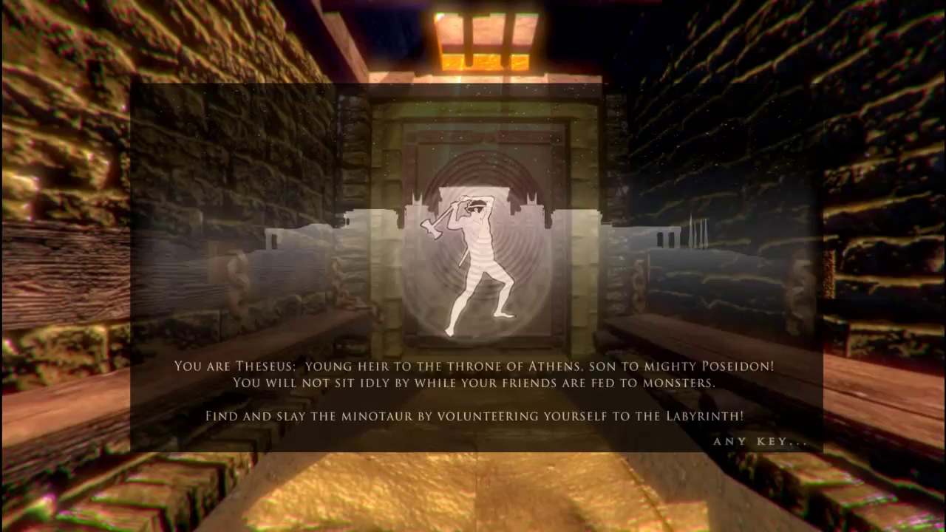
key(space)
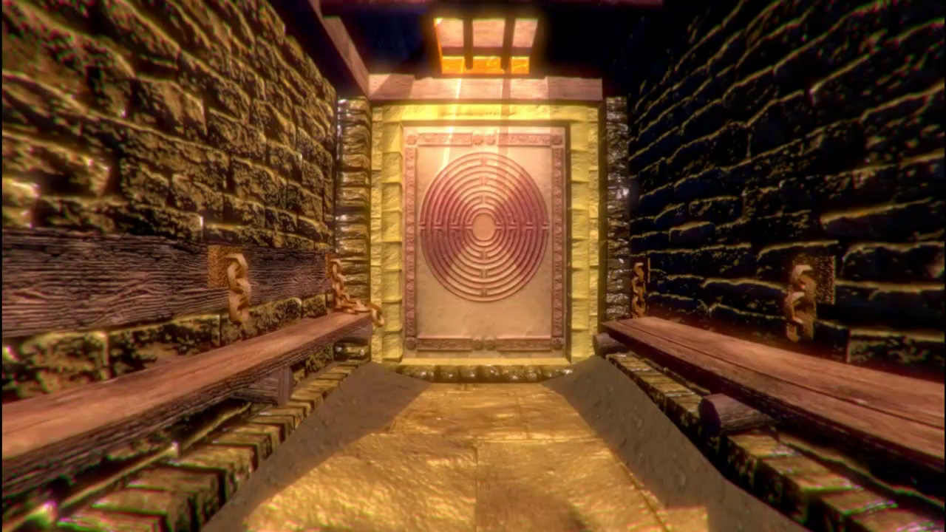
key(w)
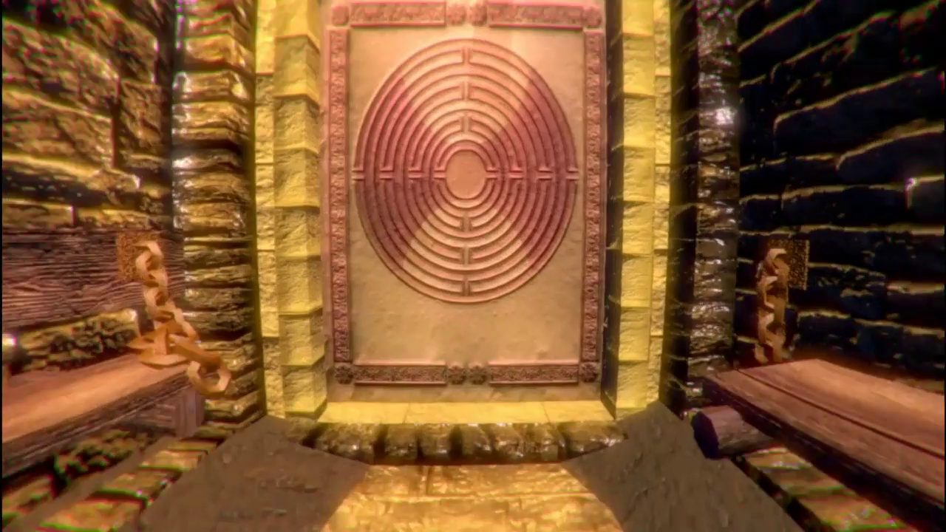